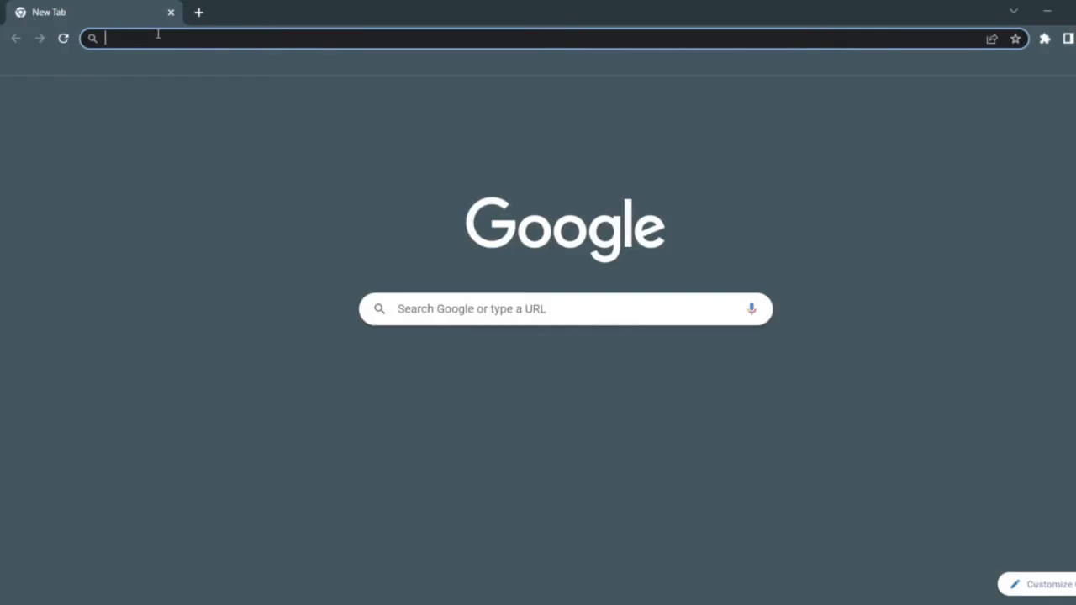
# Search Google for 'jdk download'
pyautogui.write('jdk downlo')
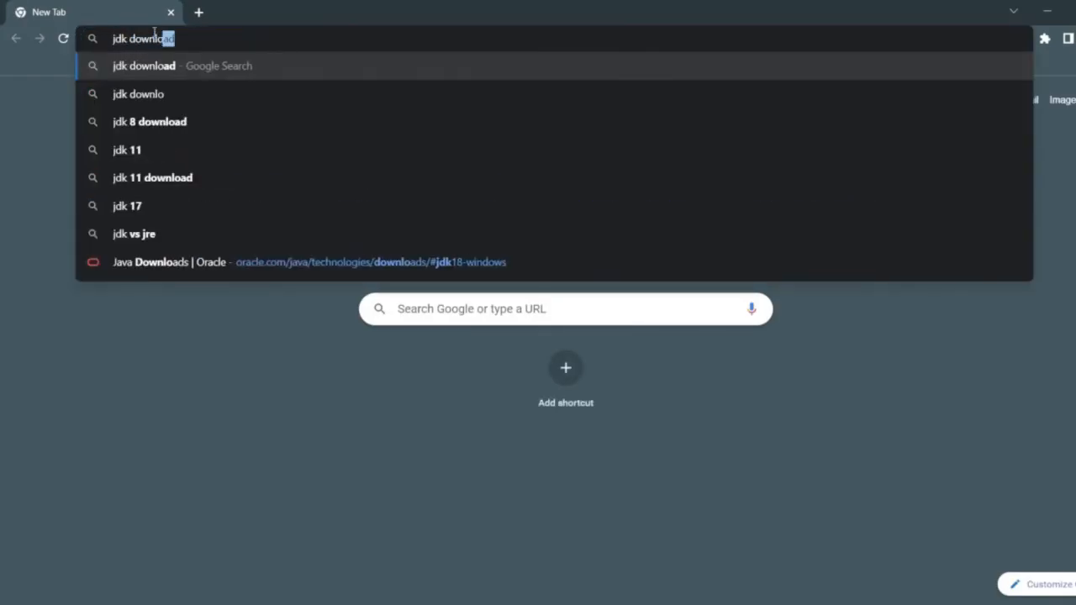
pyautogui.press('Return')
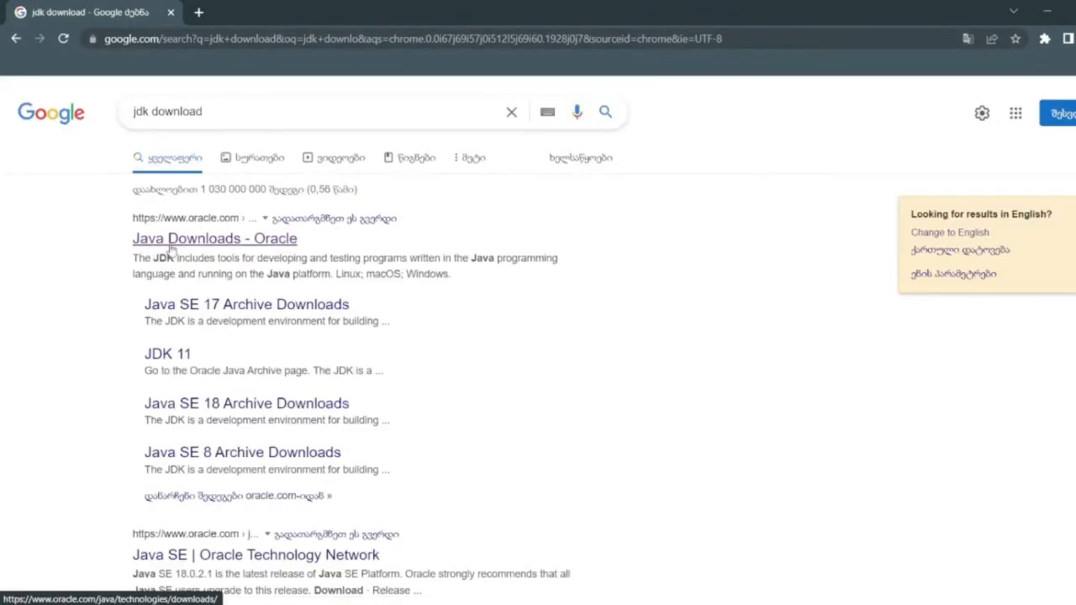
# Open Oracle's Java Downloads result and show the JDK 18 Windows packages
pyautogui.click(201, 241)
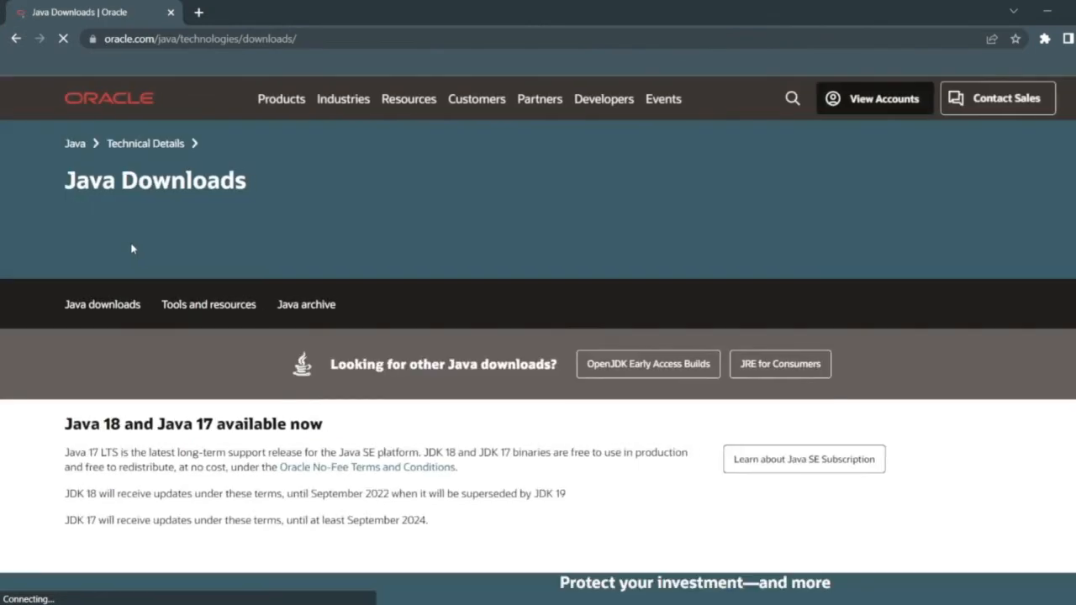
pyautogui.scroll(-3, 132, 247)
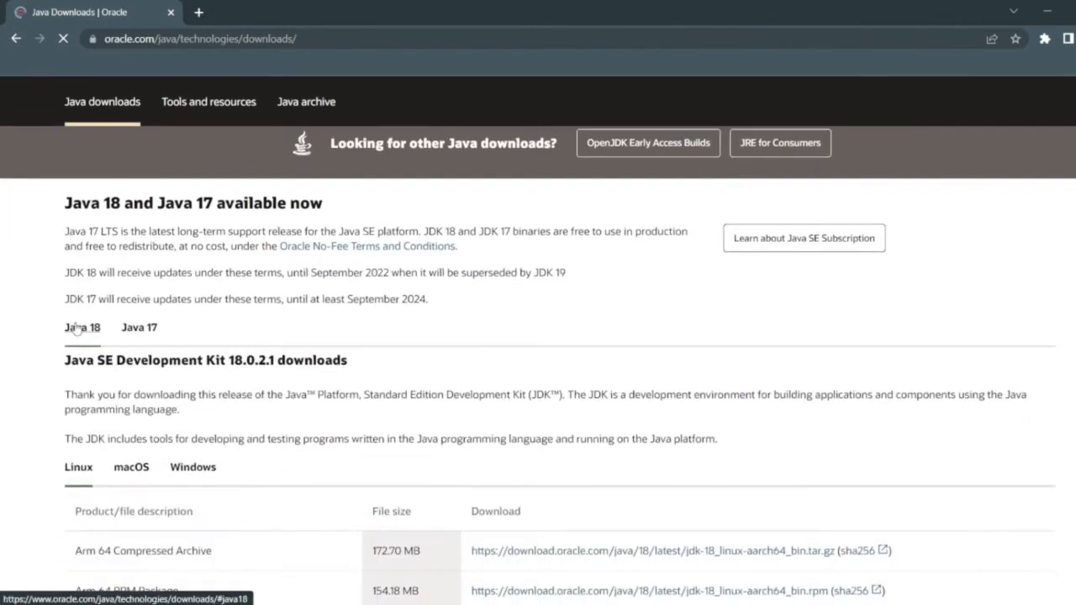
pyautogui.scroll(-1, 53, 264)
pyautogui.scroll(-1, 105, 263)
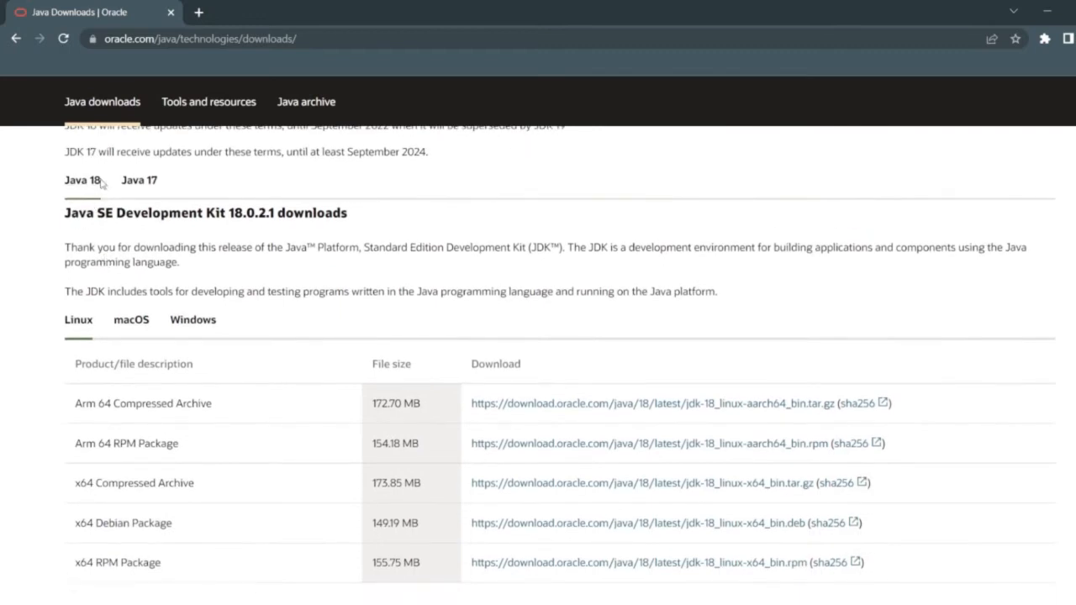
pyautogui.scroll(-1, 100, 181)
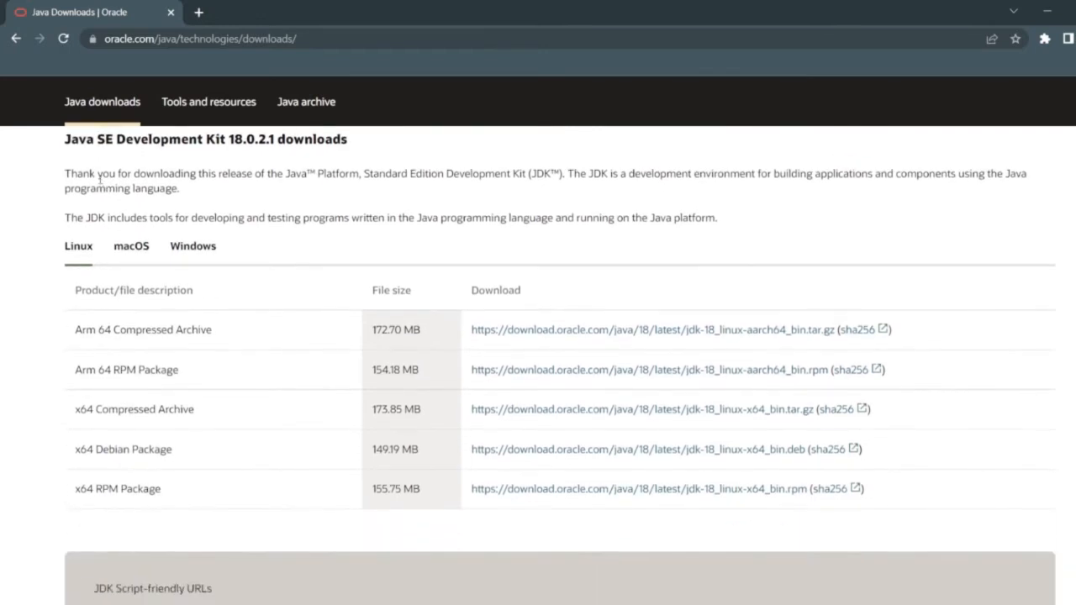
pyautogui.click(196, 248)
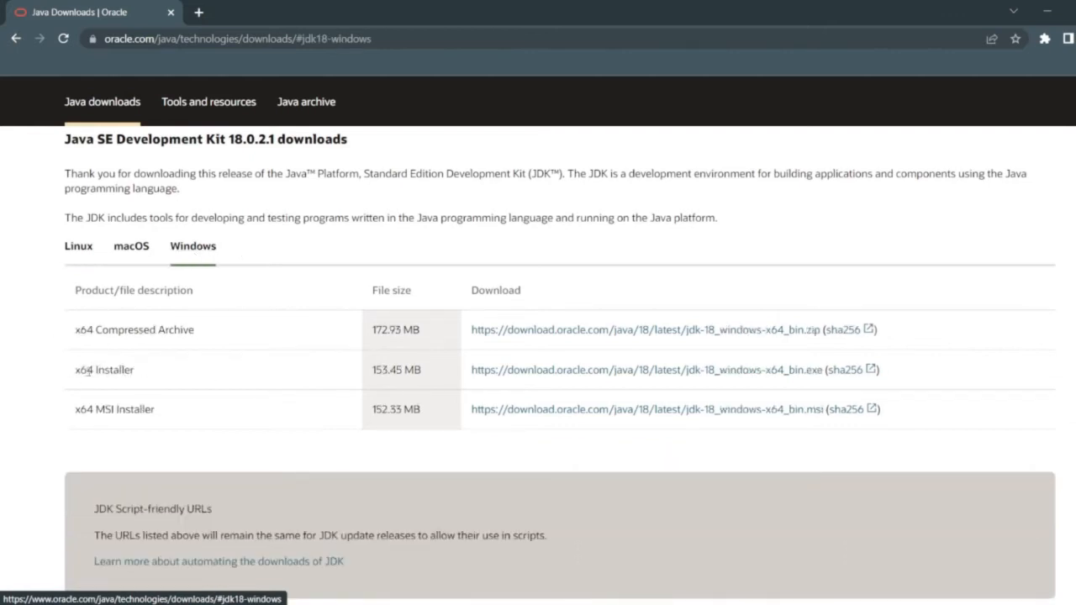
# Save the JDK 18 x64 installer jdk-18_windows-x64_bin.exe to the Desktop
pyautogui.click(625, 372)
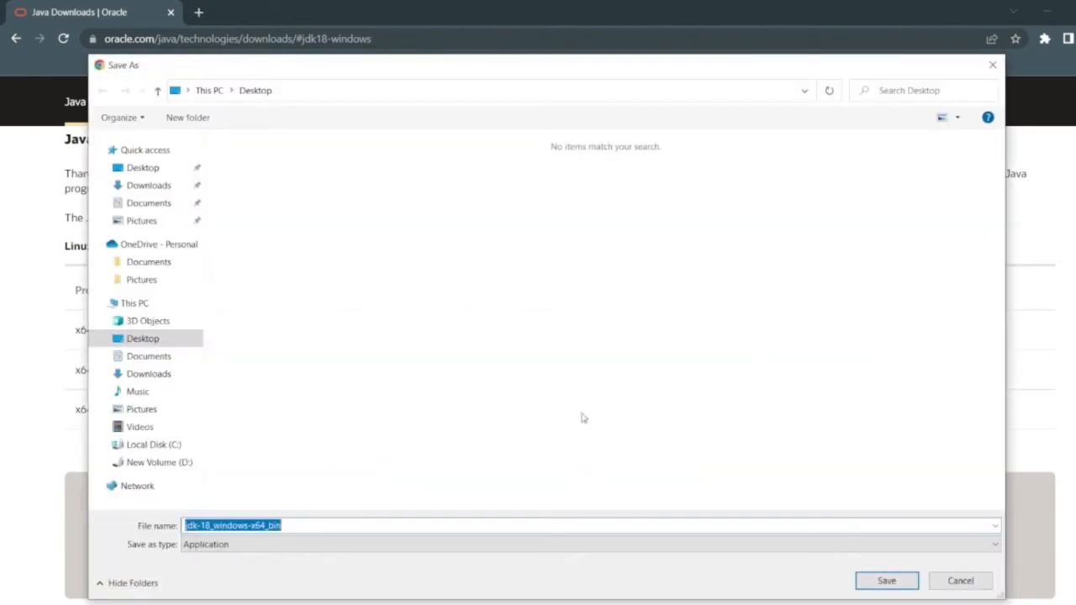
pyautogui.click(884, 582)
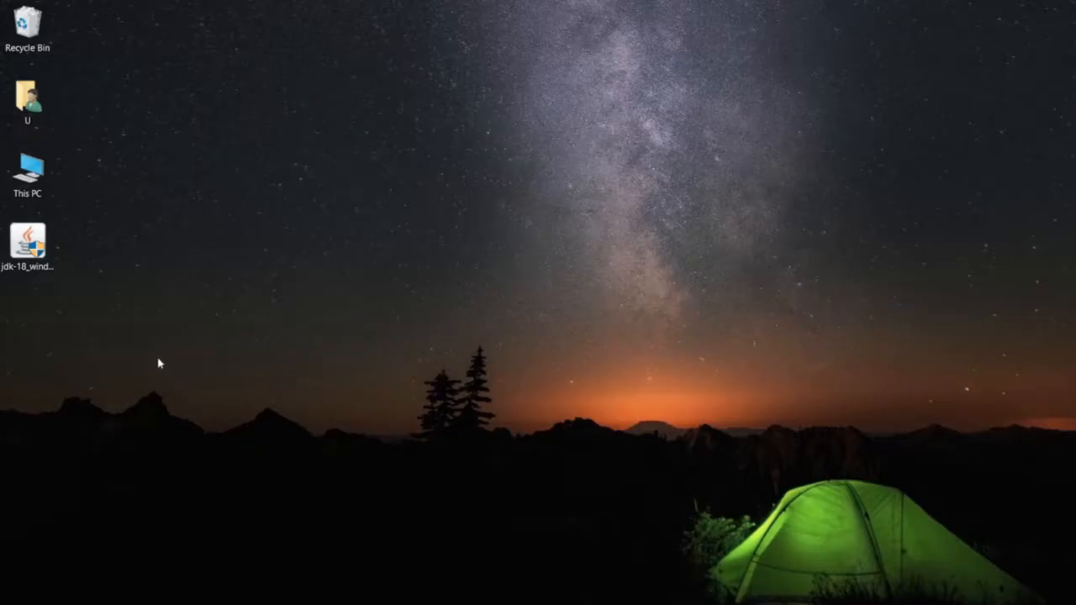
# Run the jdk-18 installer, install to the default Java folder, and close setup
pyautogui.click(38, 251)
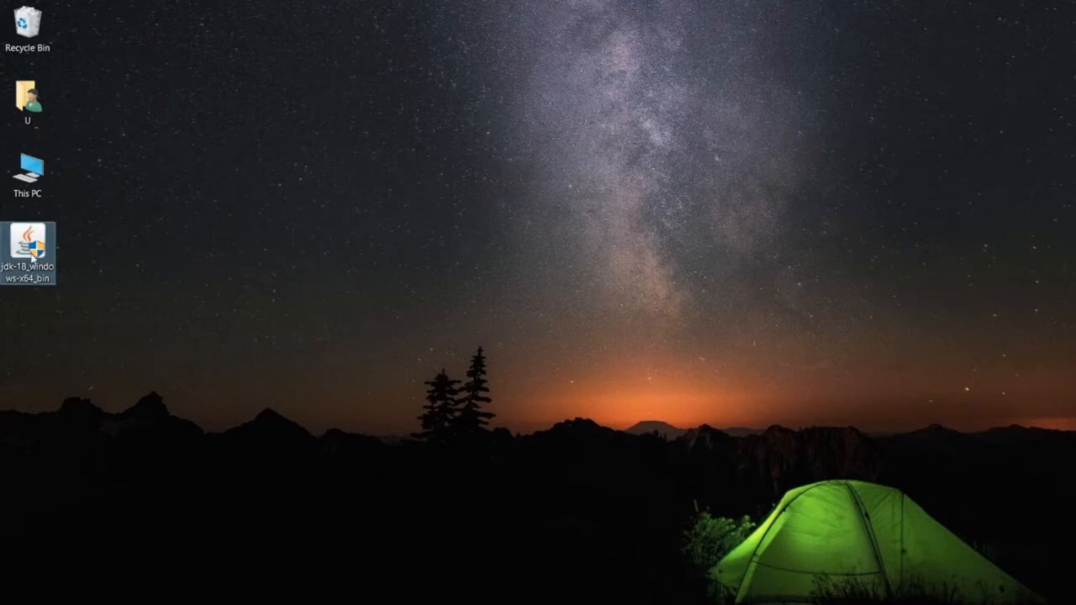
pyautogui.click(94, 337)
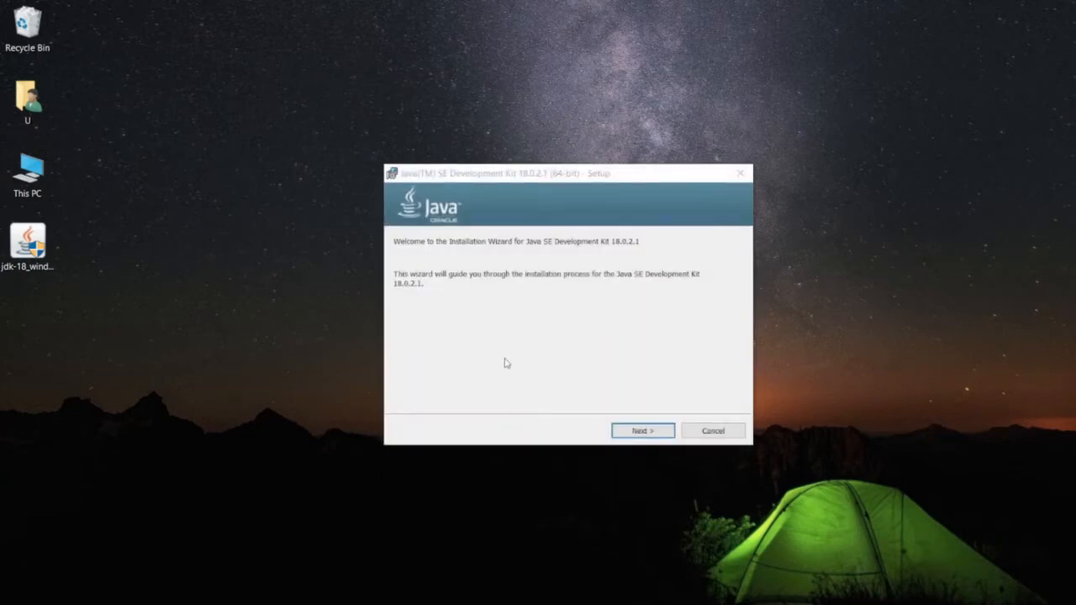
pyautogui.click(649, 437)
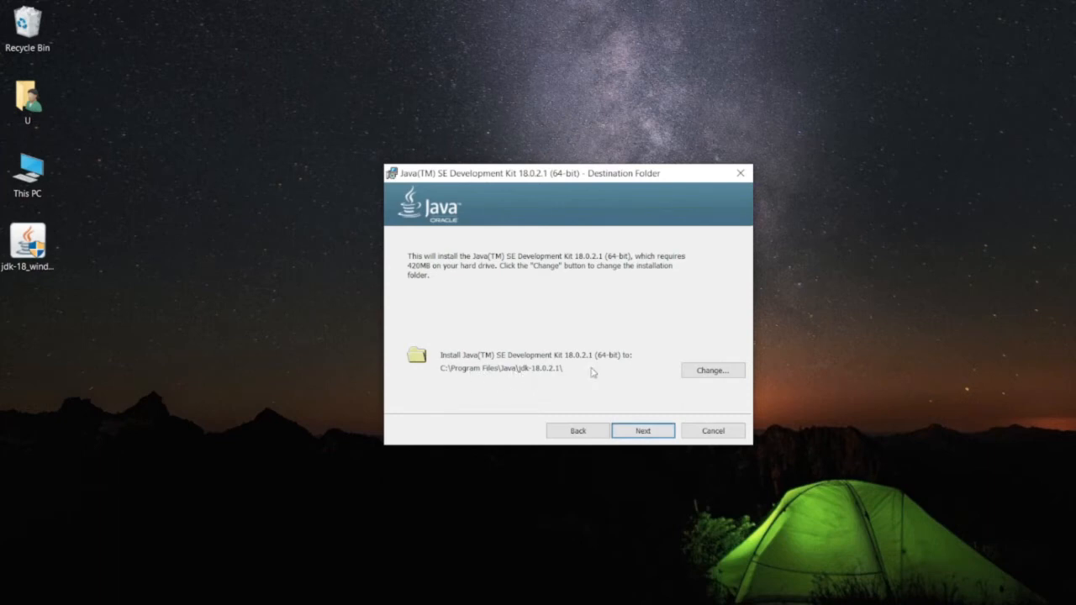
pyautogui.click(653, 437)
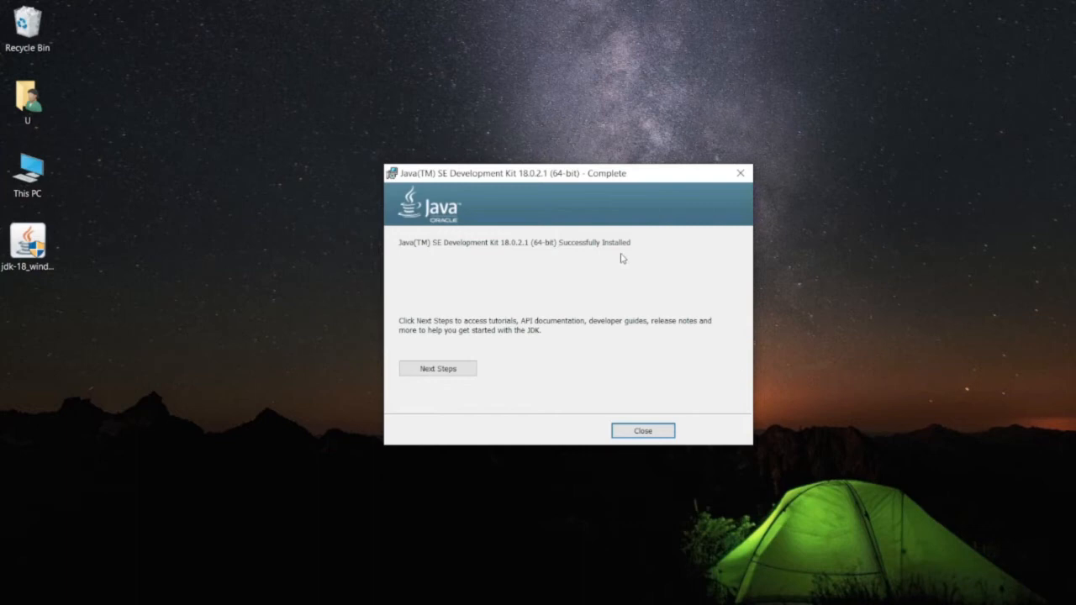
pyautogui.click(644, 432)
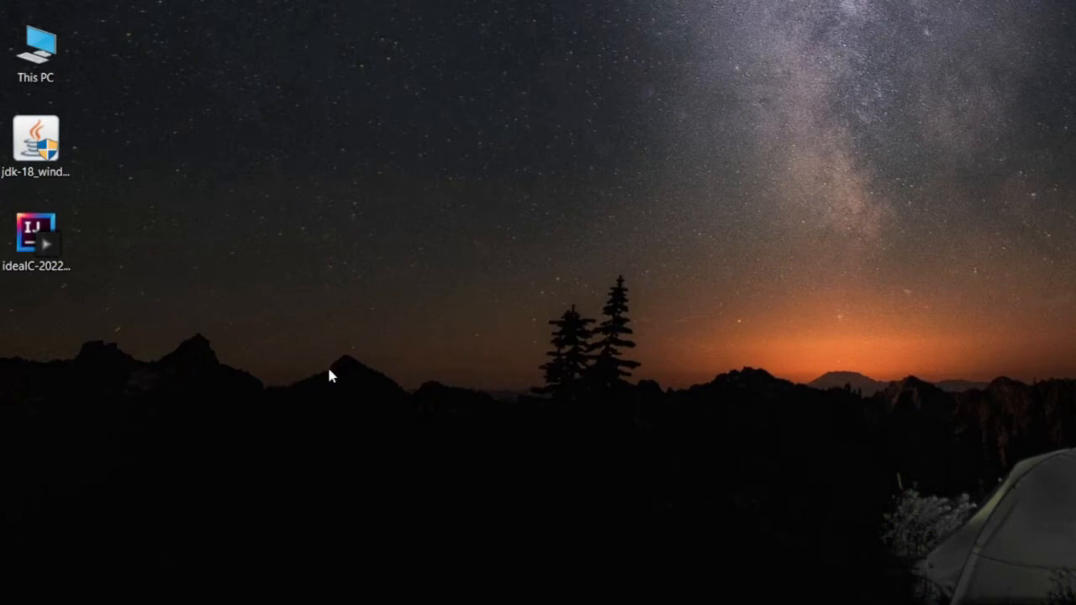
# Launch Command Prompt by running cmd from the Run box
pyautogui.press('super+r')
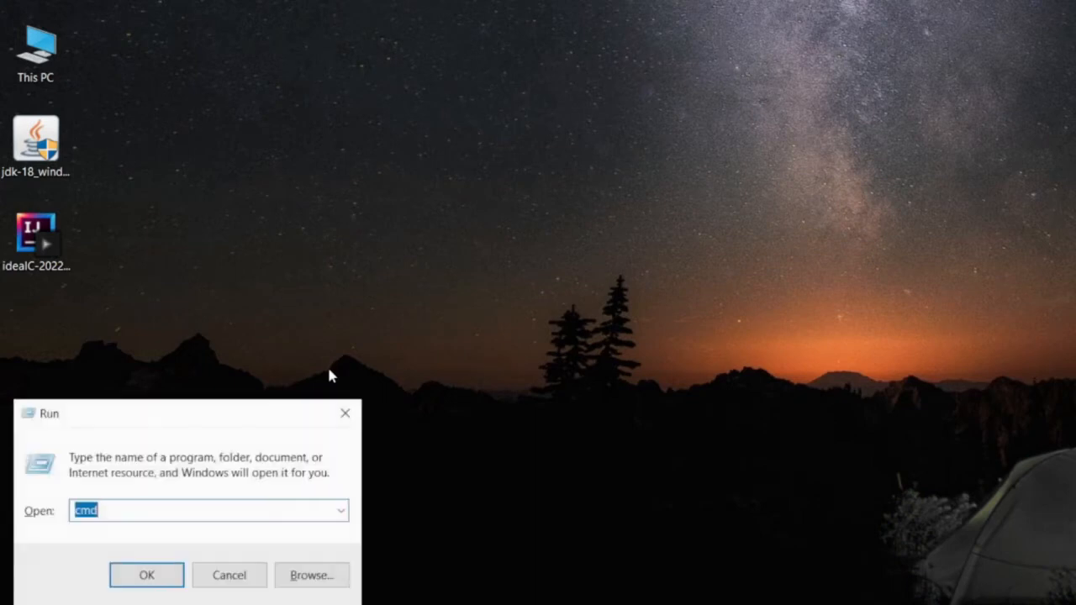
pyautogui.moveTo(124, 510); pyautogui.dragTo(72, 514)
pyautogui.click(104, 515)
pyautogui.press('Return')
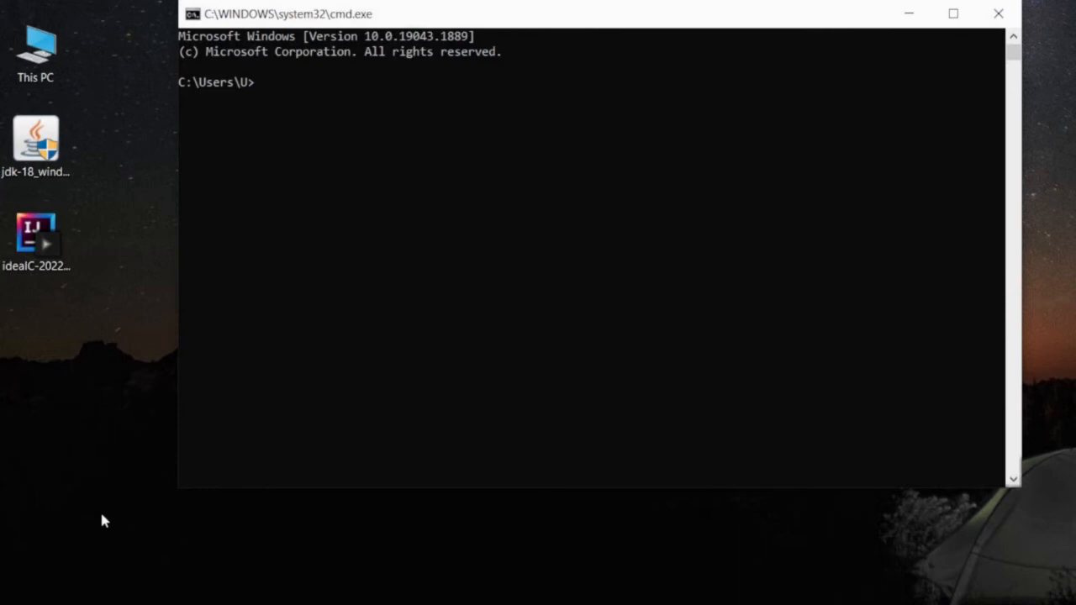
# Run 'java --version' to confirm Java 18.0.2.1 is installed
pyautogui.write('ja')
pyautogui.moveTo(313, 7); pyautogui.dragTo(312, 133)
pyautogui.write('va')
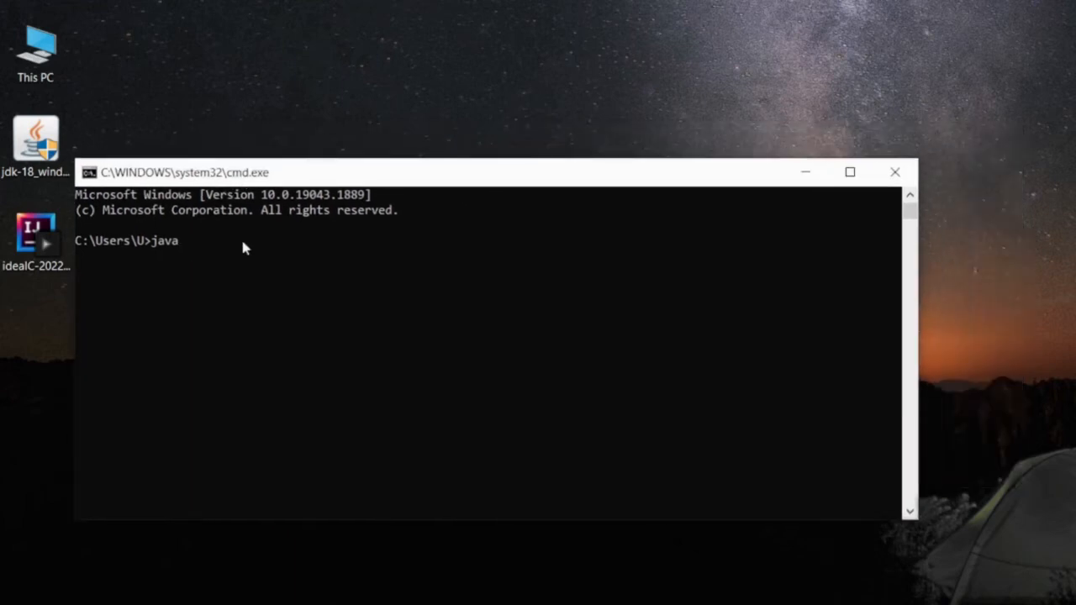
pyautogui.write('--version')
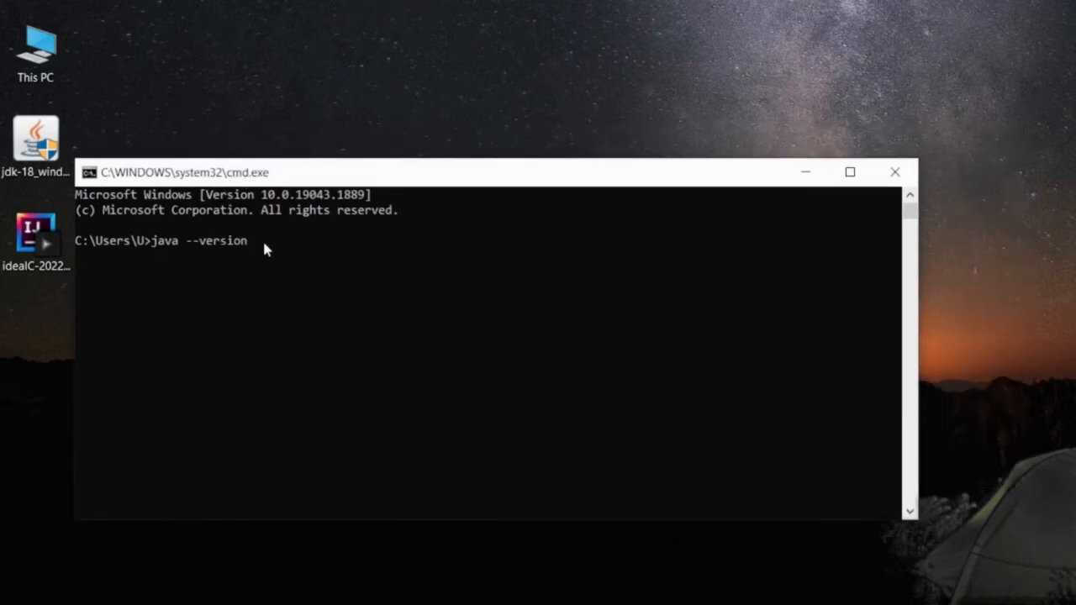
pyautogui.press('Return')
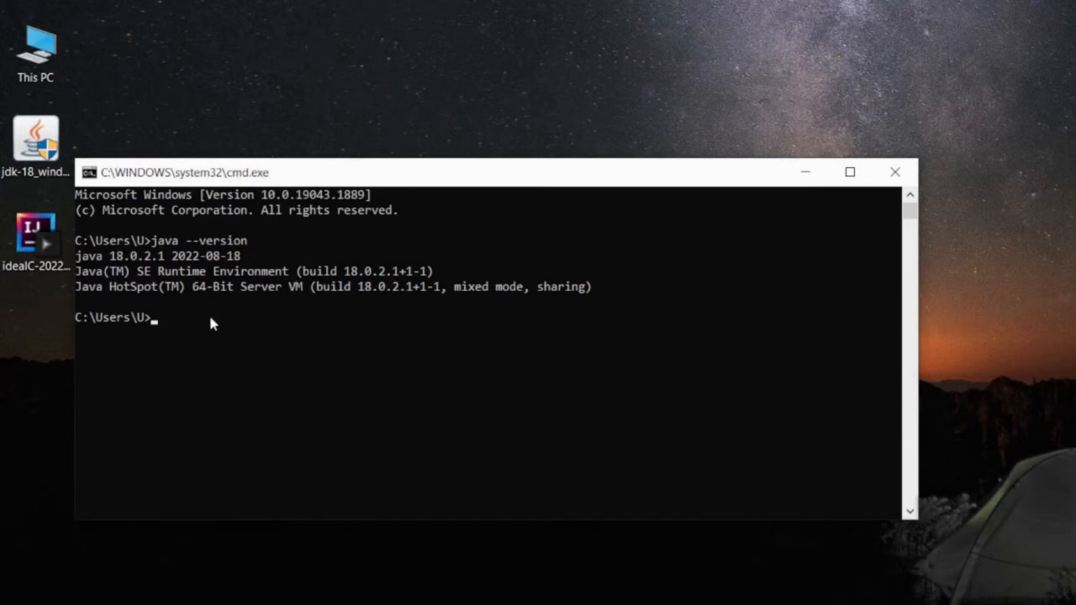
# Close Command Prompt and search the web for 'intellij download'
pyautogui.click(894, 172)
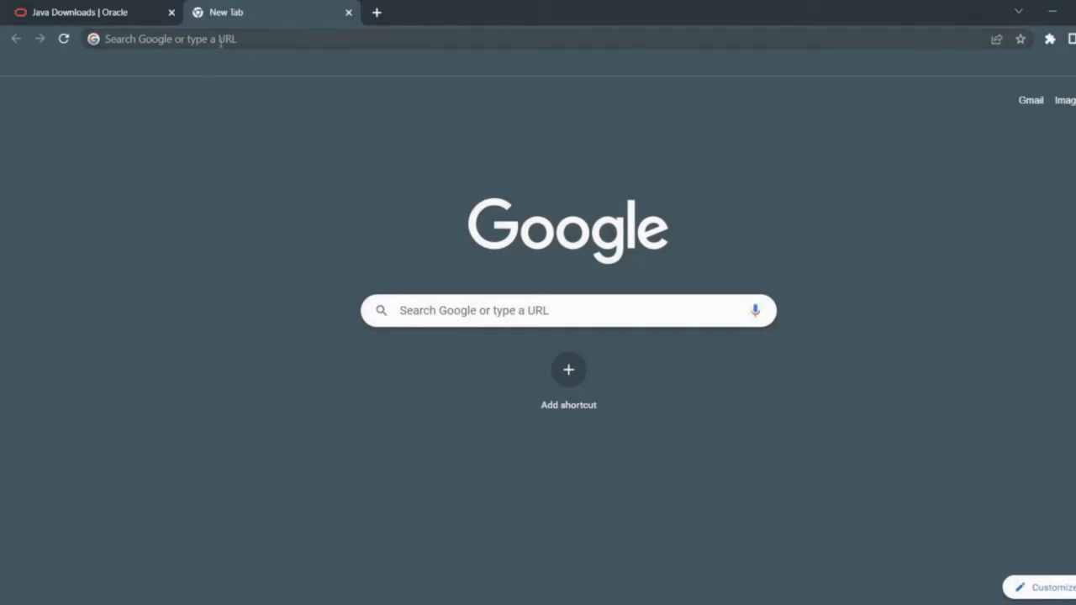
pyautogui.click(220, 40)
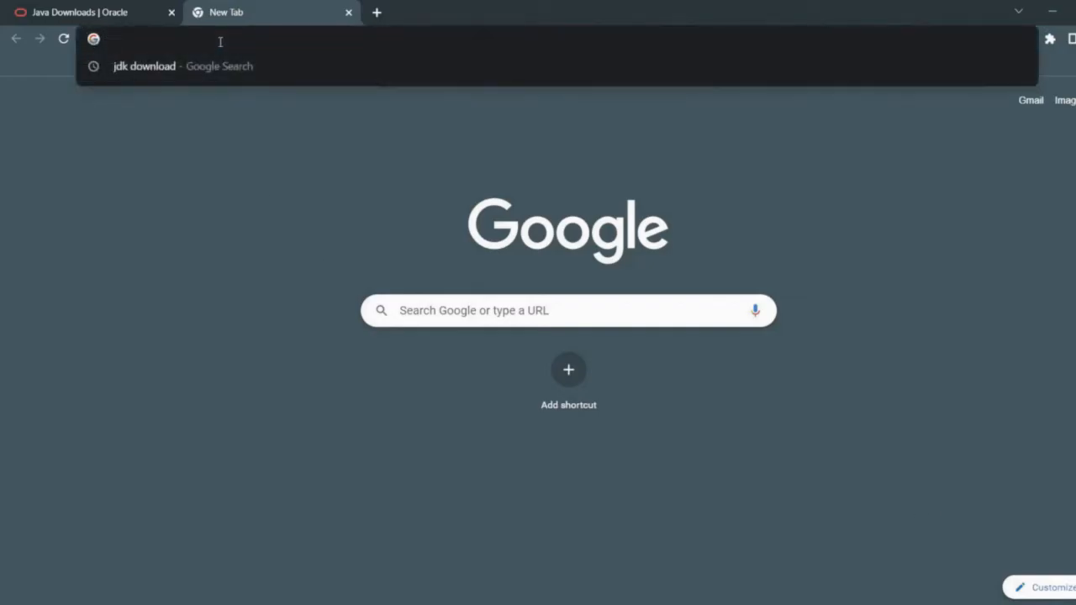
pyautogui.write('intel')
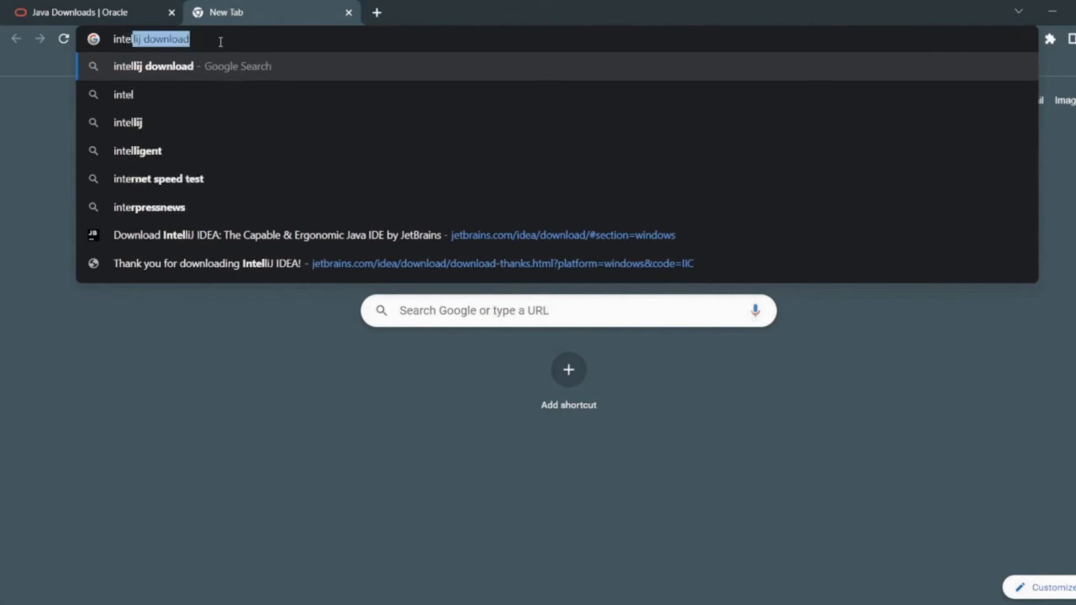
pyautogui.press('Return')
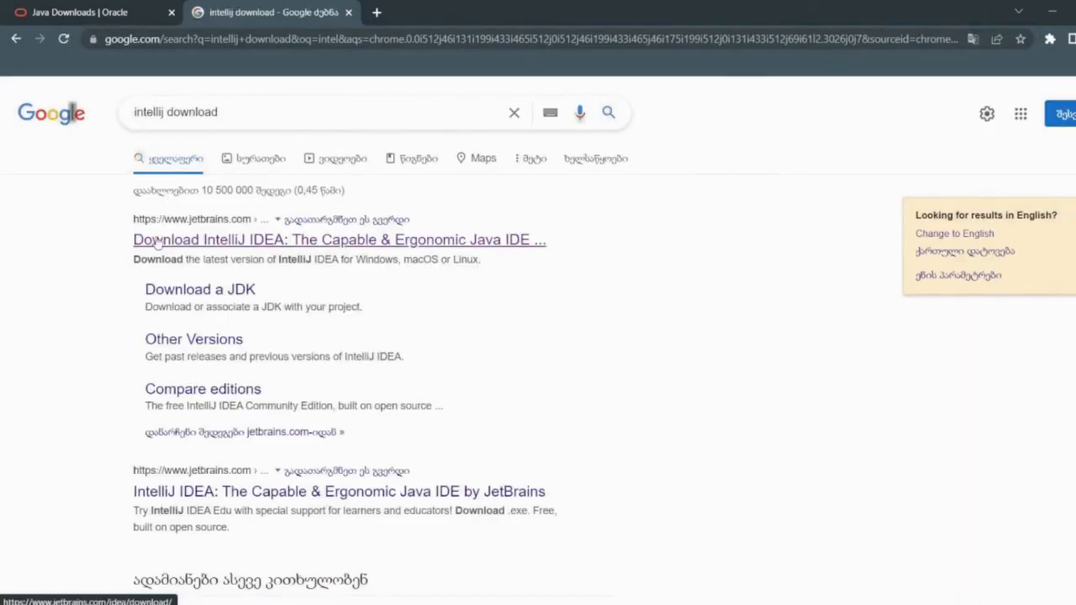
# Download the IntelliJ IDEA Community .exe, saving ideaIC-2022.2.1 to the Desktop
pyautogui.click(156, 241)
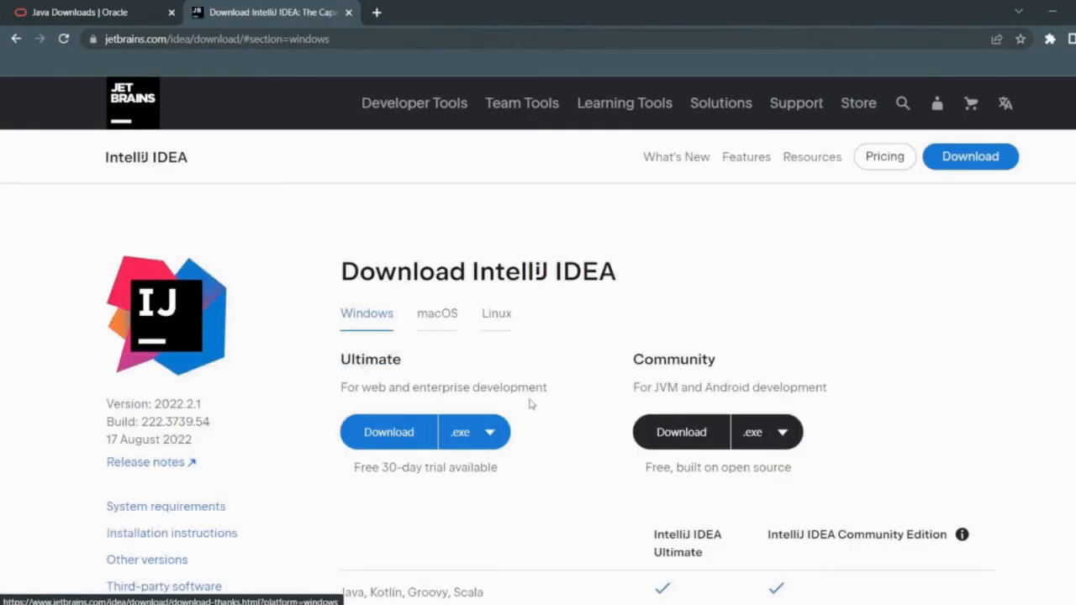
pyautogui.scroll(-1, 572, 386)
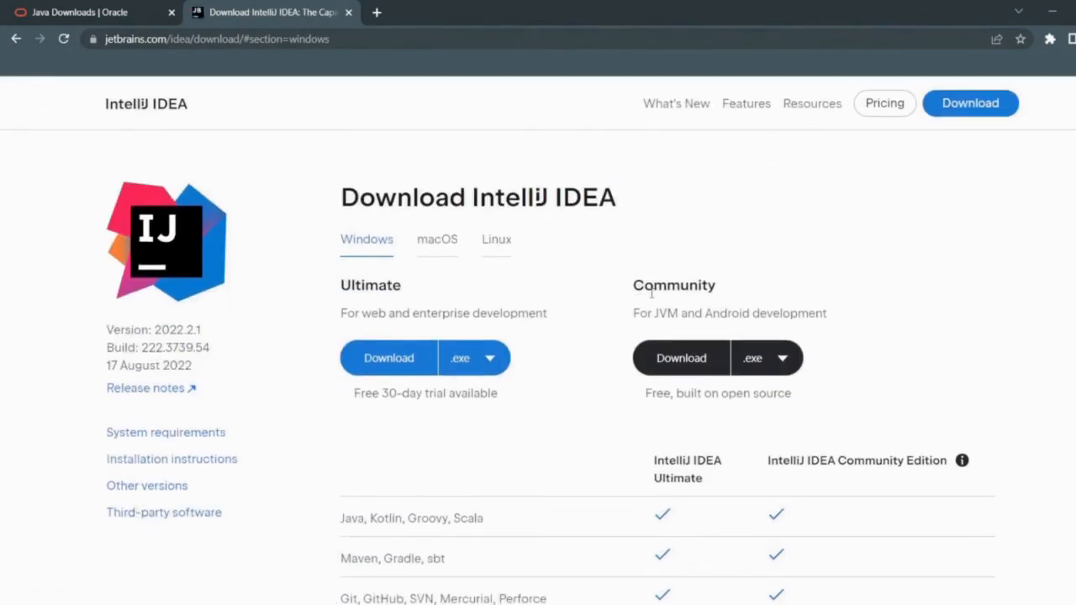
pyautogui.moveTo(632, 285); pyautogui.dragTo(716, 286)
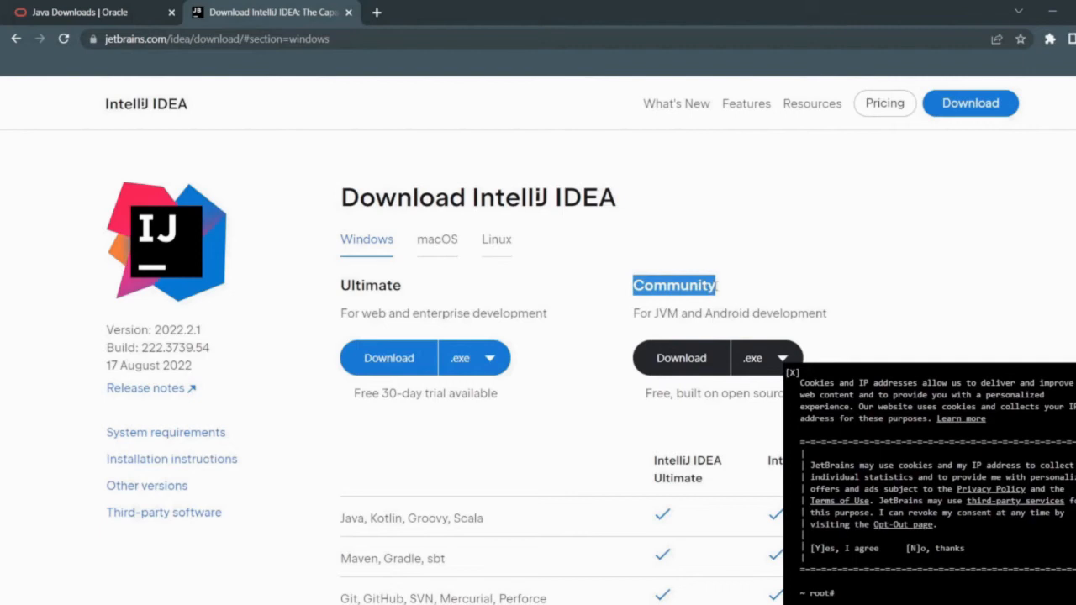
pyautogui.scroll(-1, 716, 286)
pyautogui.click(675, 301)
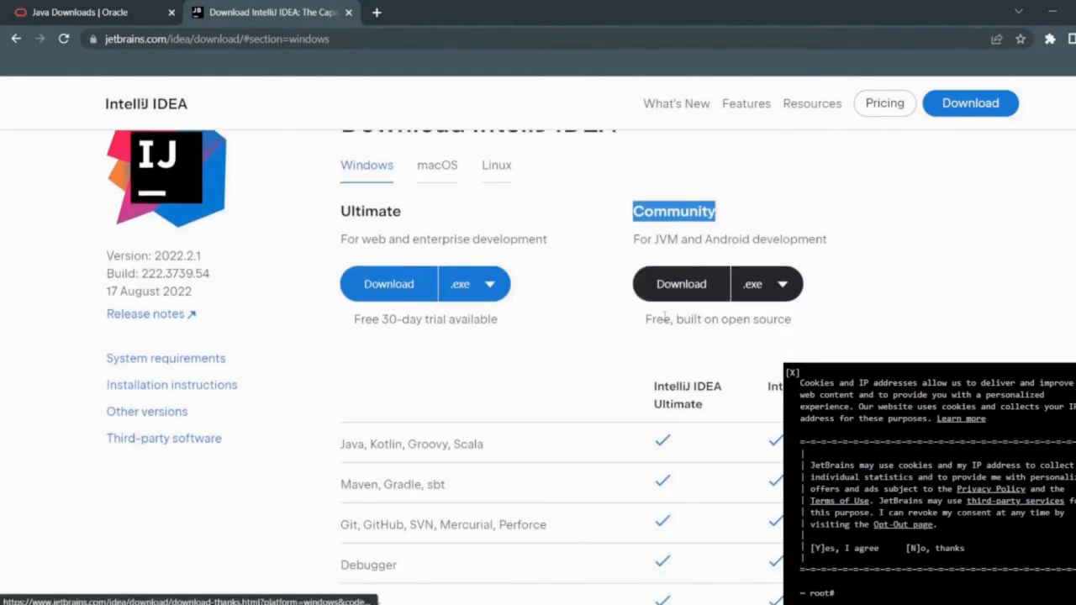
pyautogui.click(675, 301)
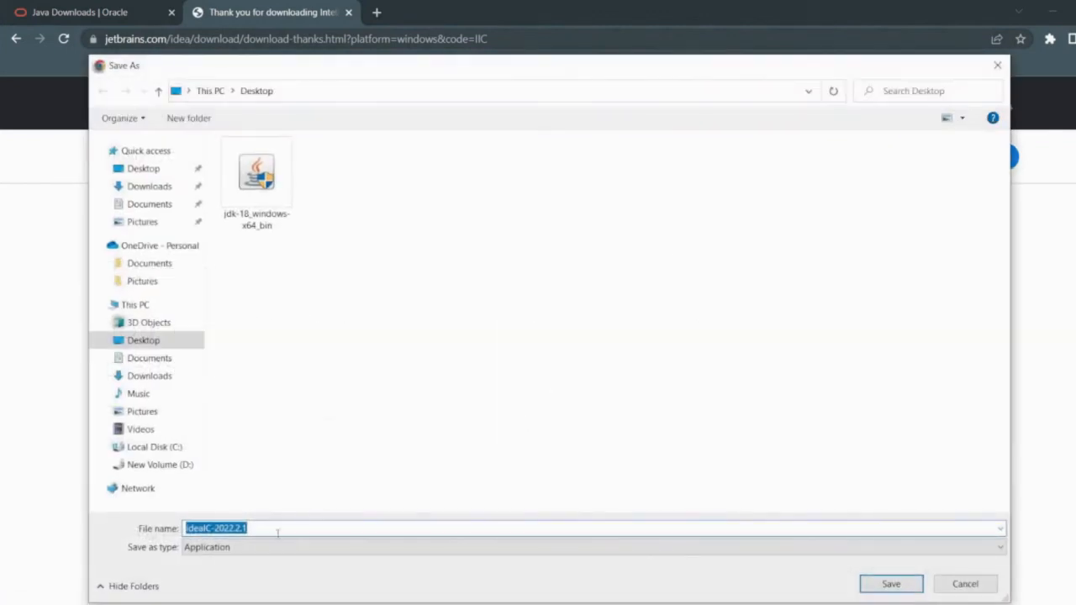
pyautogui.click(265, 528)
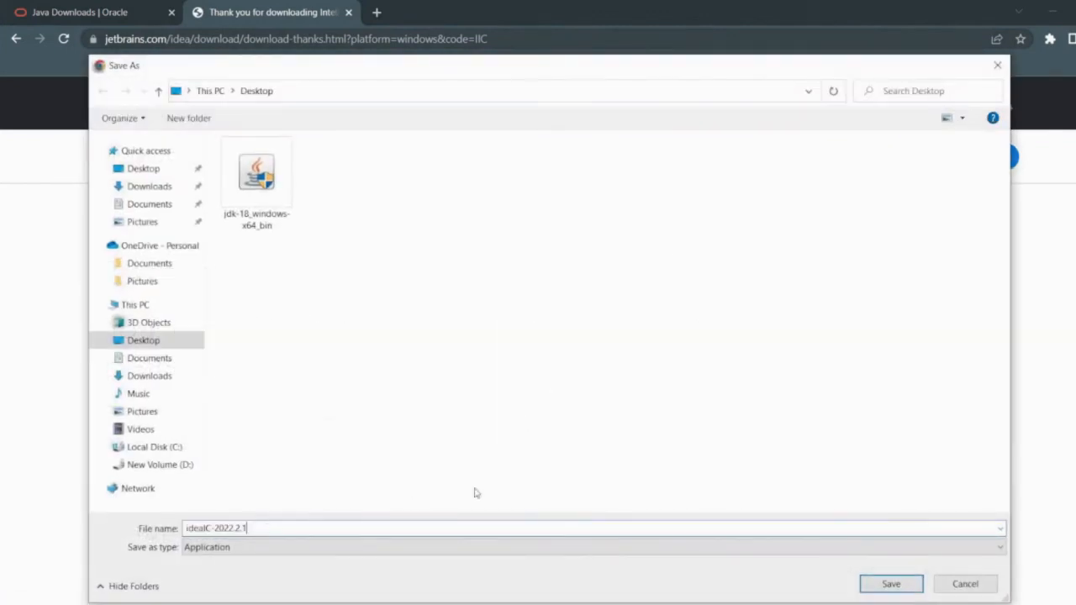
pyautogui.click(891, 583)
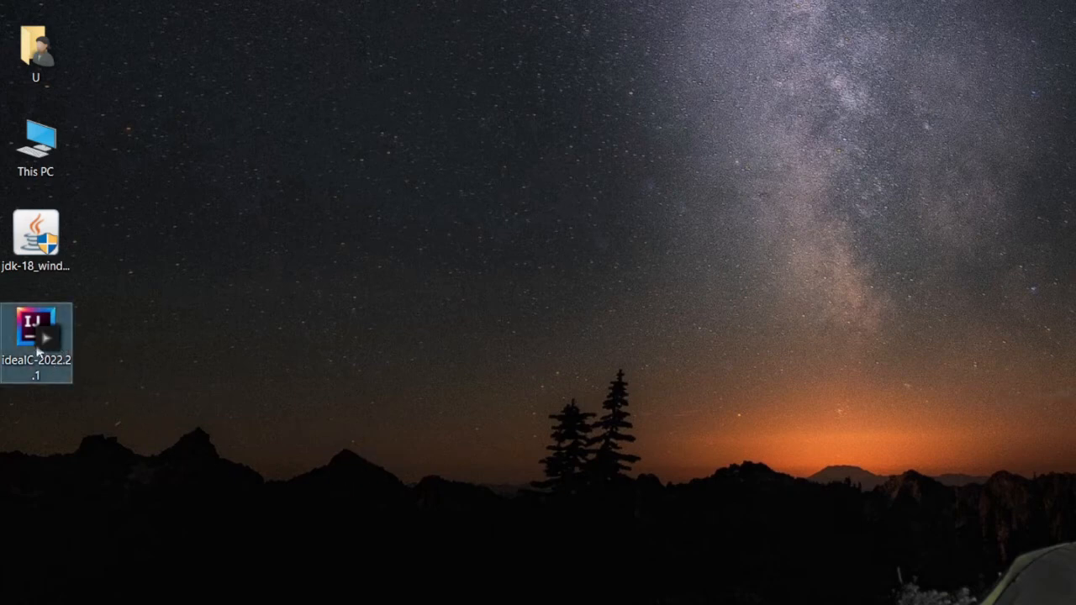
# Run the ideaIC installer, allow it past the security warning, and pass the welcome page
pyautogui.doubleClick(38, 349)
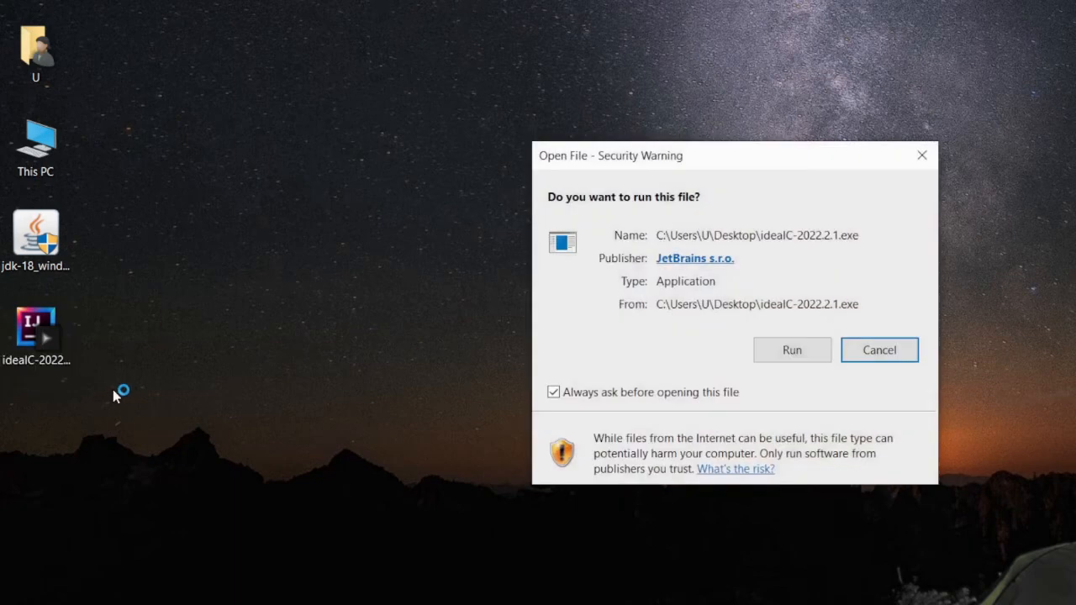
pyautogui.click(789, 350)
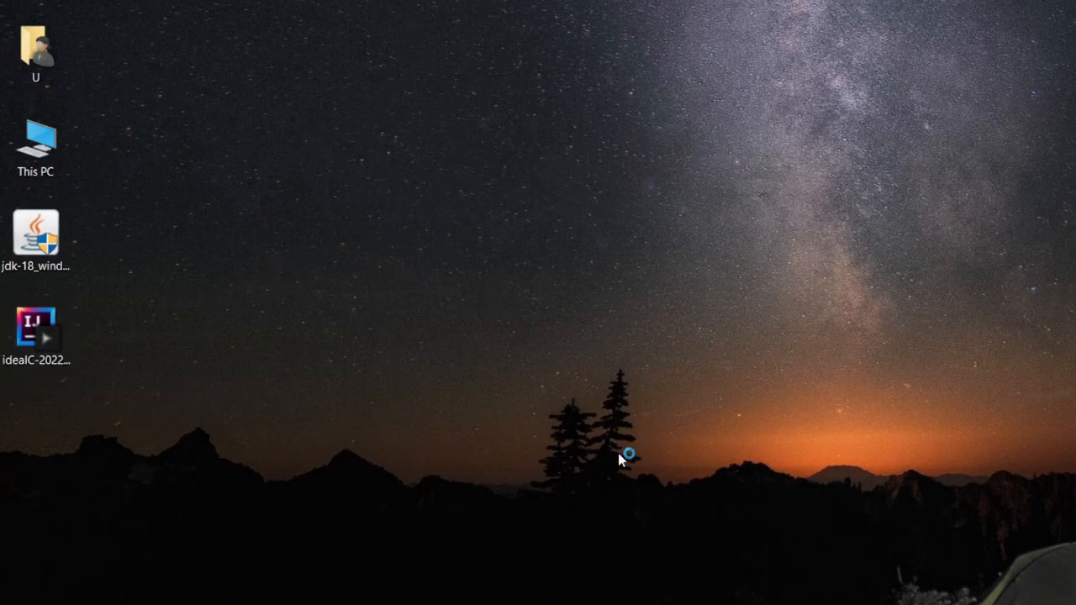
pyautogui.moveTo(716, 166); pyautogui.dragTo(511, 111)
pyautogui.click(630, 421)
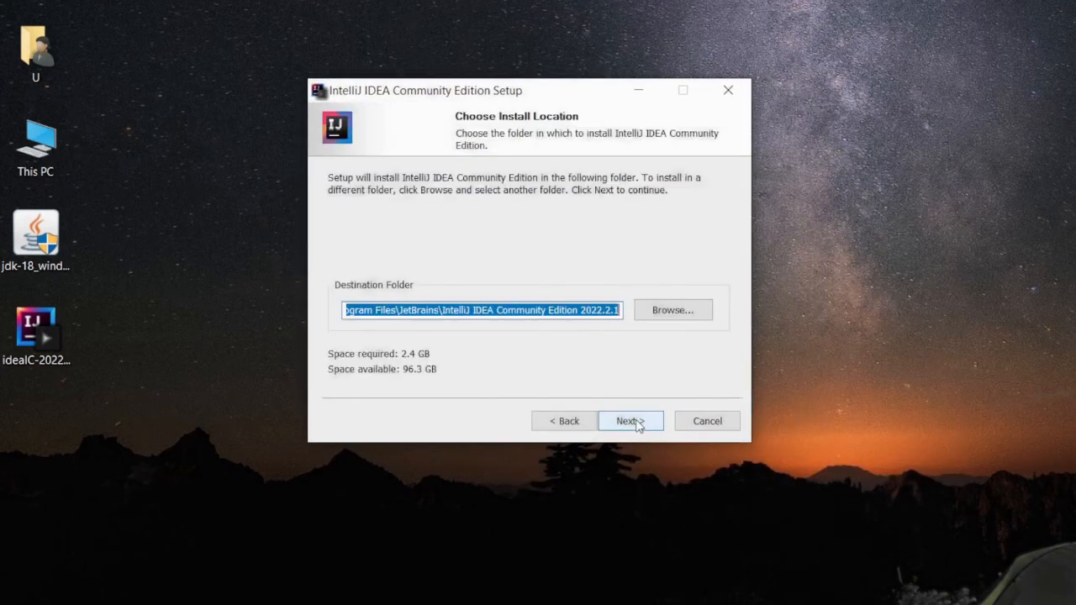
# Keep the default Program Files\JetBrains destination folder and continue
pyautogui.click(364, 309)
pyautogui.moveTo(382, 311); pyautogui.dragTo(276, 314)
pyautogui.click(410, 314)
pyautogui.moveTo(380, 311); pyautogui.dragTo(521, 310)
pyautogui.click(472, 311)
pyautogui.click(519, 311)
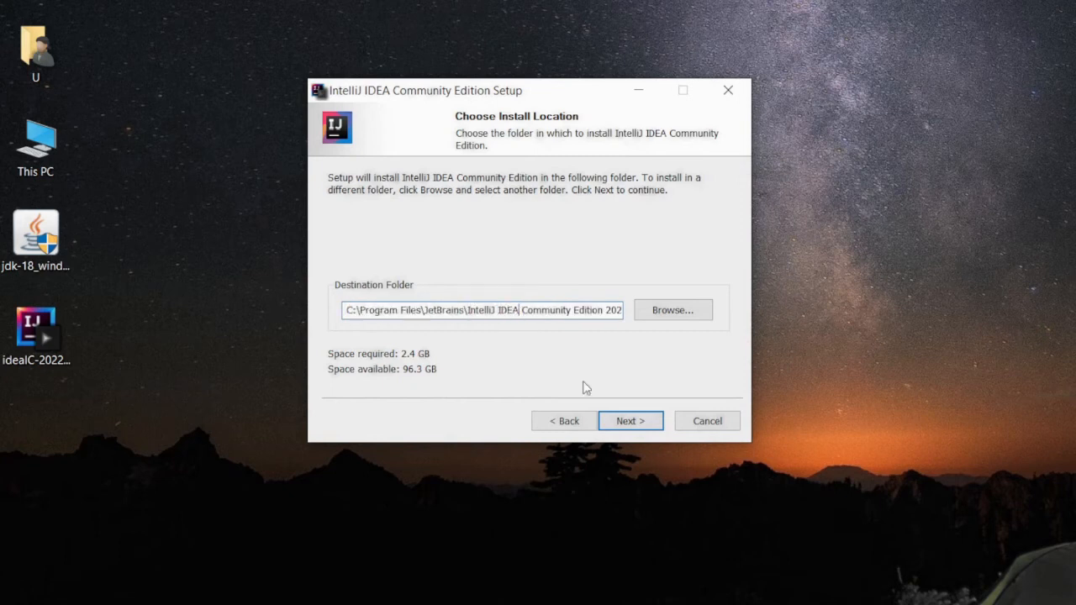
pyautogui.click(623, 428)
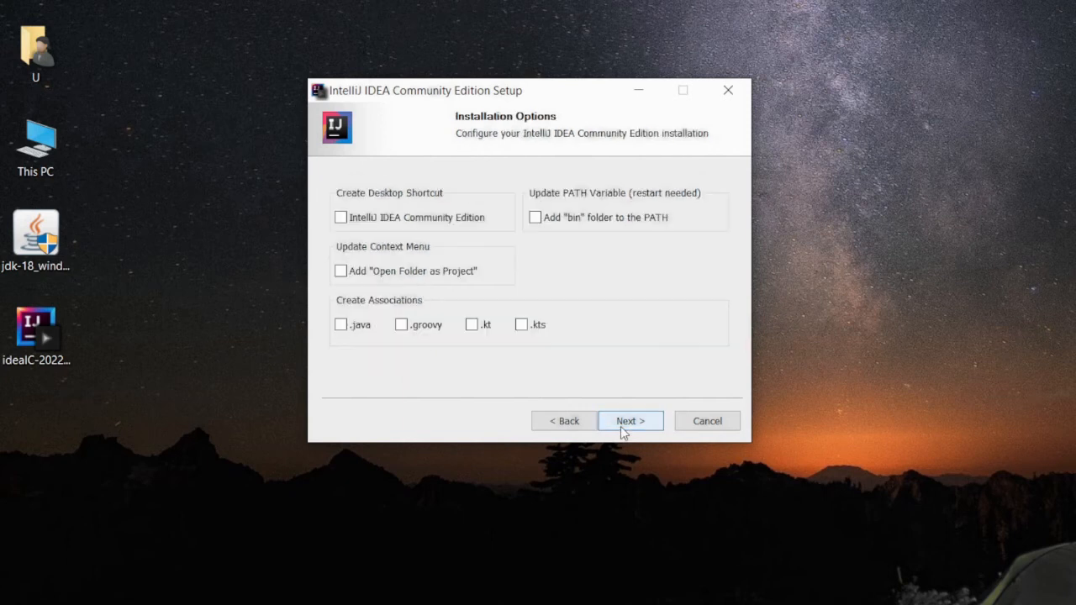
# Enable .java association and bin-on-PATH, install, and finish choosing manual reboot later
pyautogui.click(340, 326)
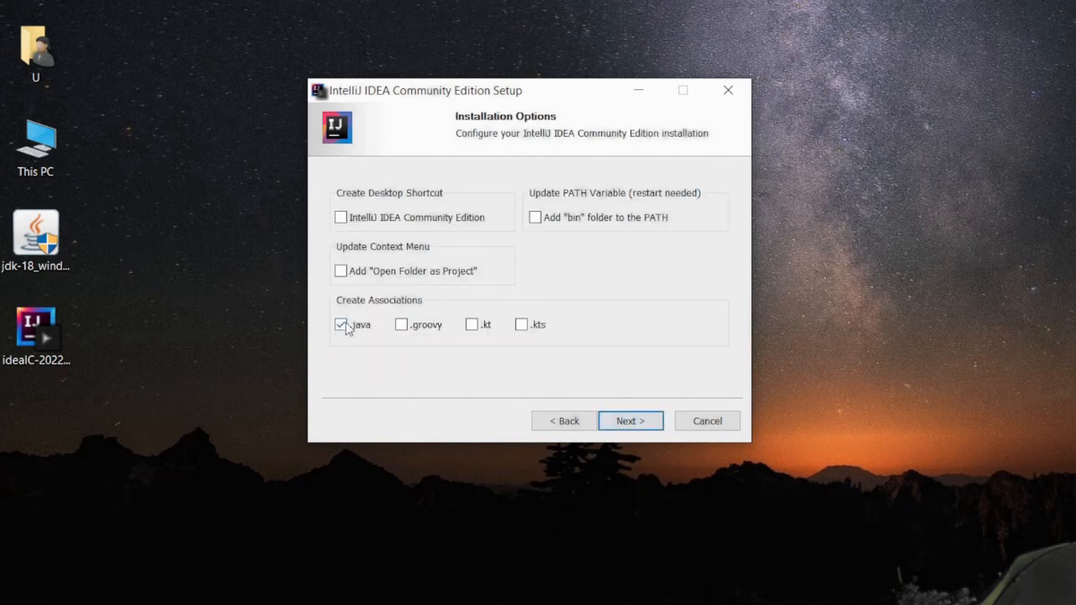
pyautogui.click(535, 220)
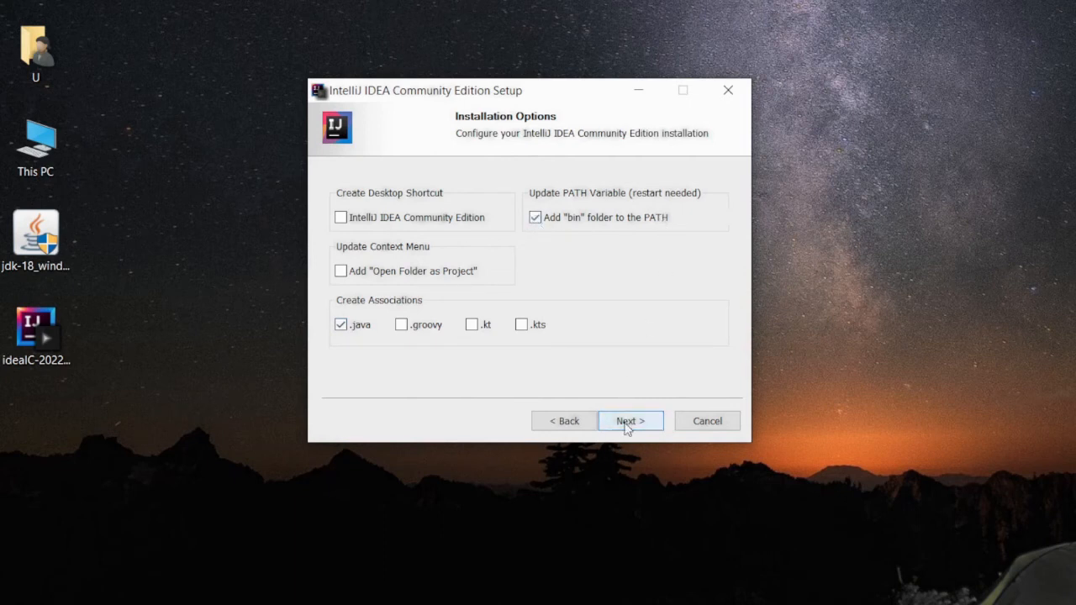
pyautogui.click(627, 421)
pyautogui.click(632, 423)
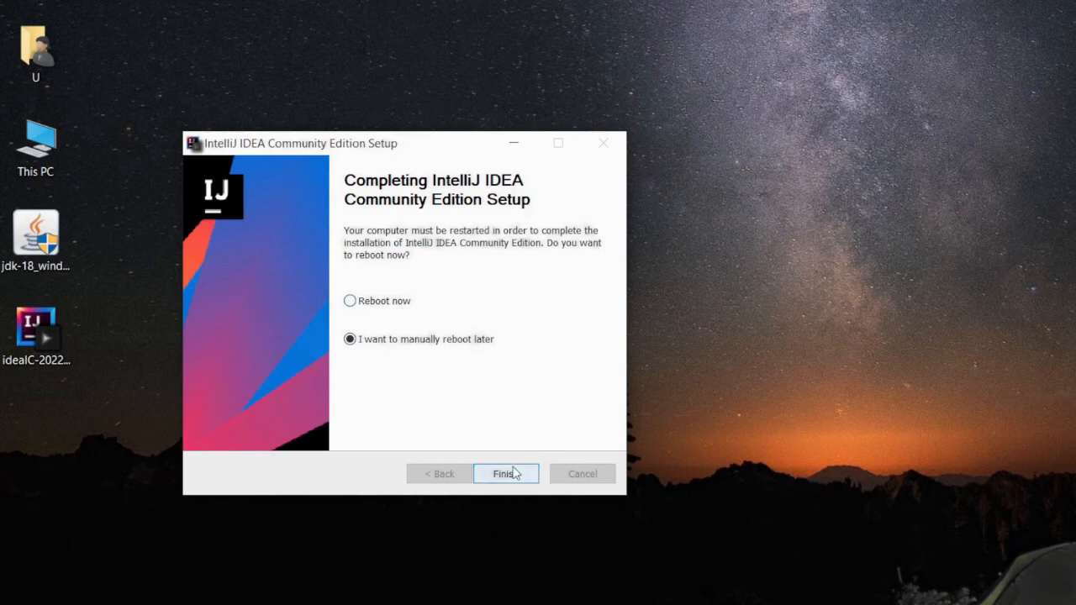
pyautogui.click(508, 474)
pyautogui.click(281, 441)
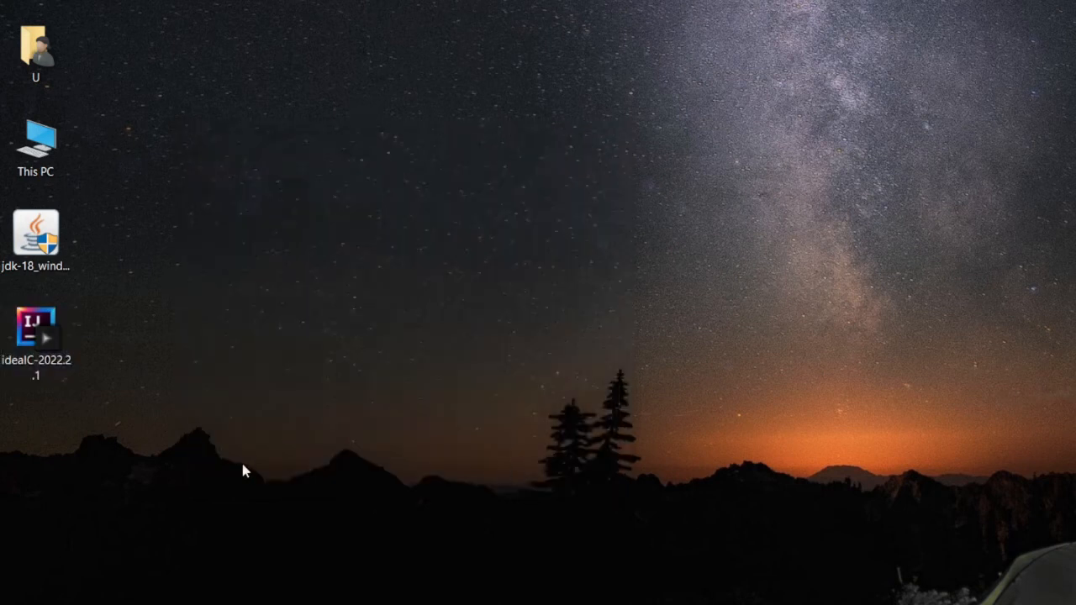
# Pin IntelliJ IDEA Community Edition to the taskbar via More > Pin to taskbar, then launch it
pyautogui.moveTo(245, 479); pyautogui.dragTo(269, 522)
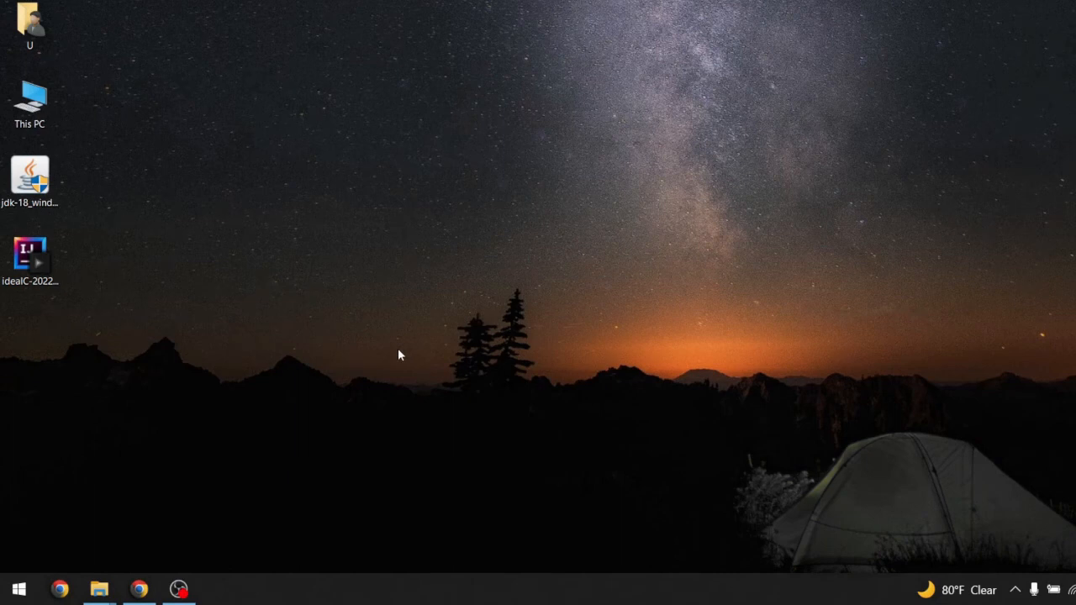
pyautogui.click(19, 589)
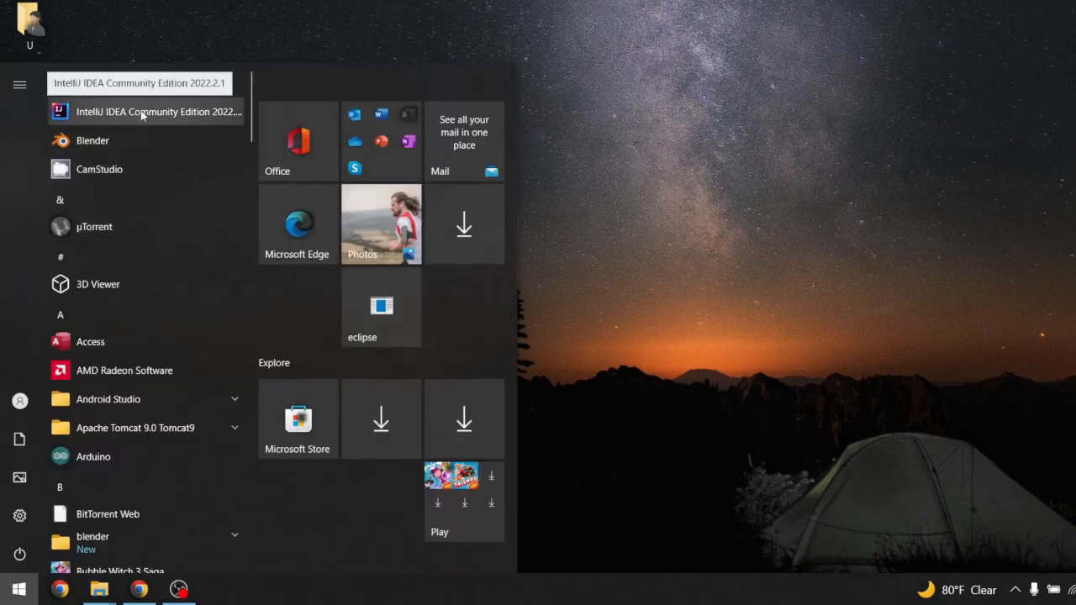
pyautogui.rightClick(143, 112)
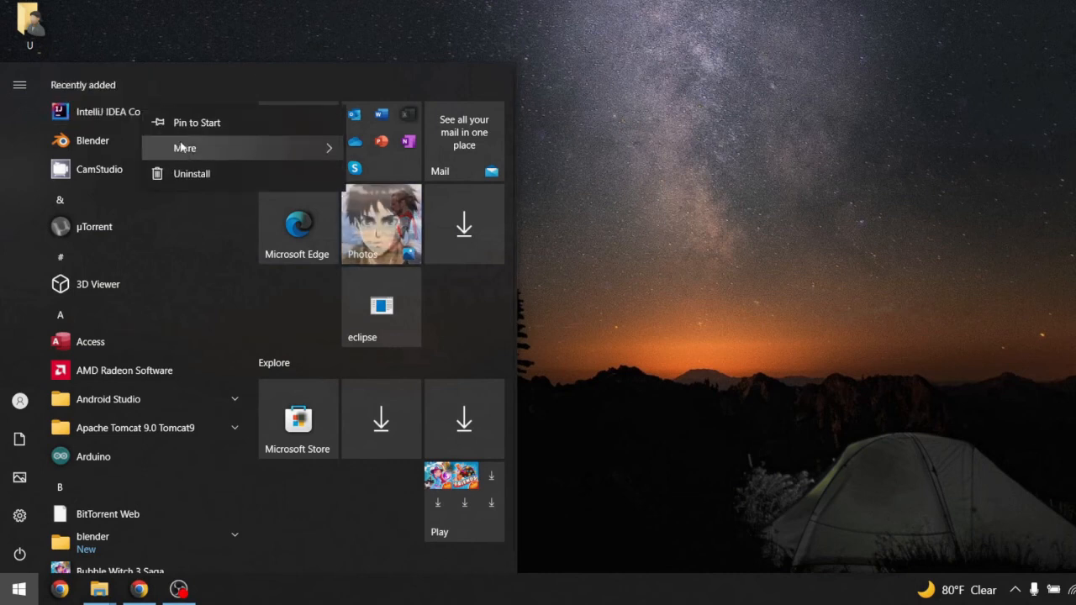
pyautogui.moveTo(180, 148)
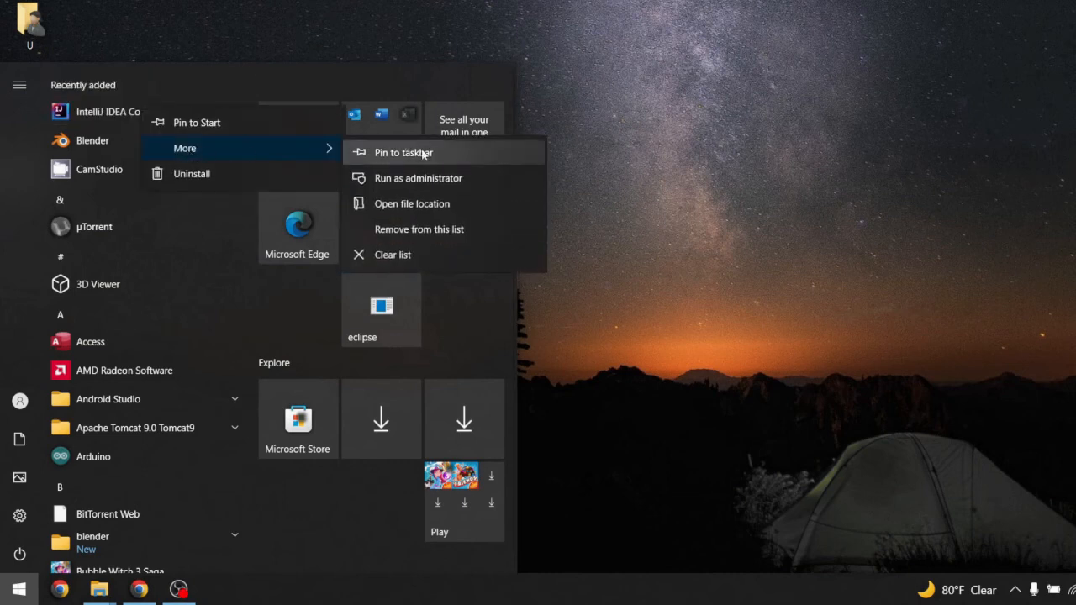
pyautogui.click(423, 152)
pyautogui.click(660, 316)
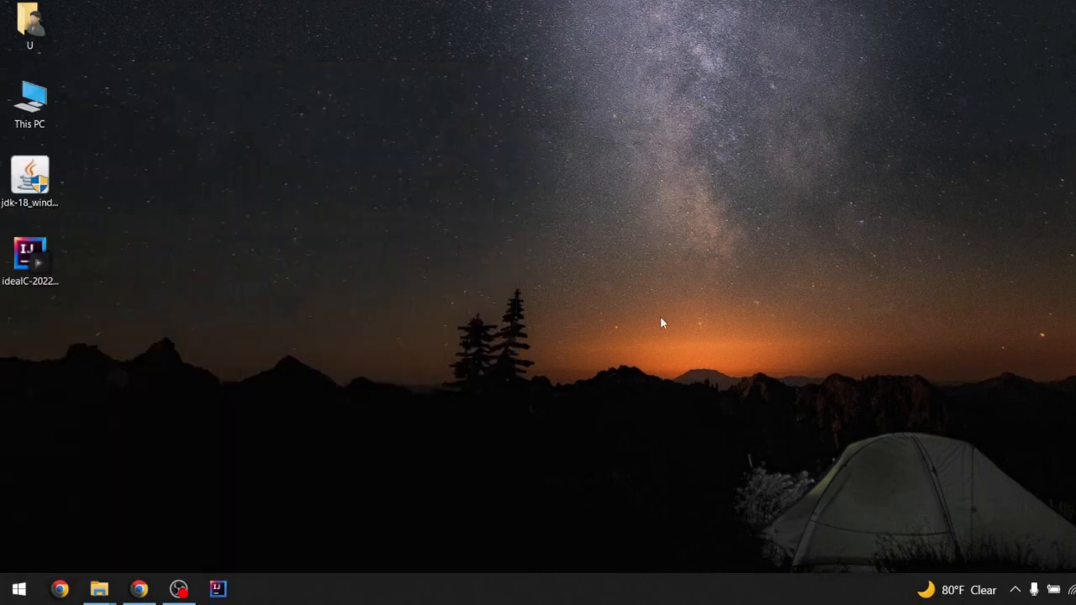
pyautogui.click(217, 592)
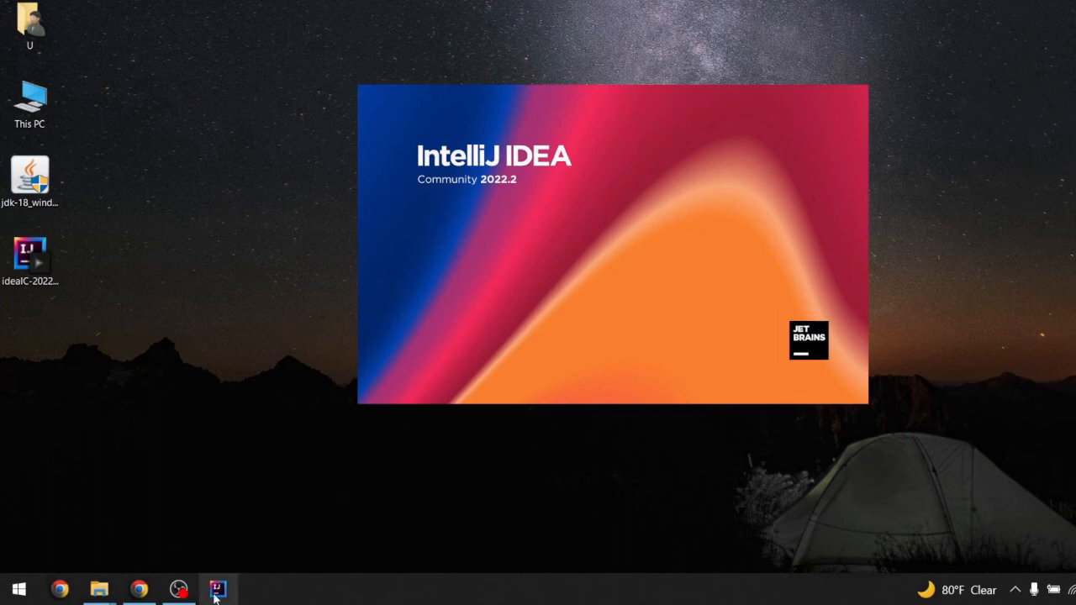
# Create the untitled Java project with Maven as the build system
pyautogui.moveTo(217, 593)
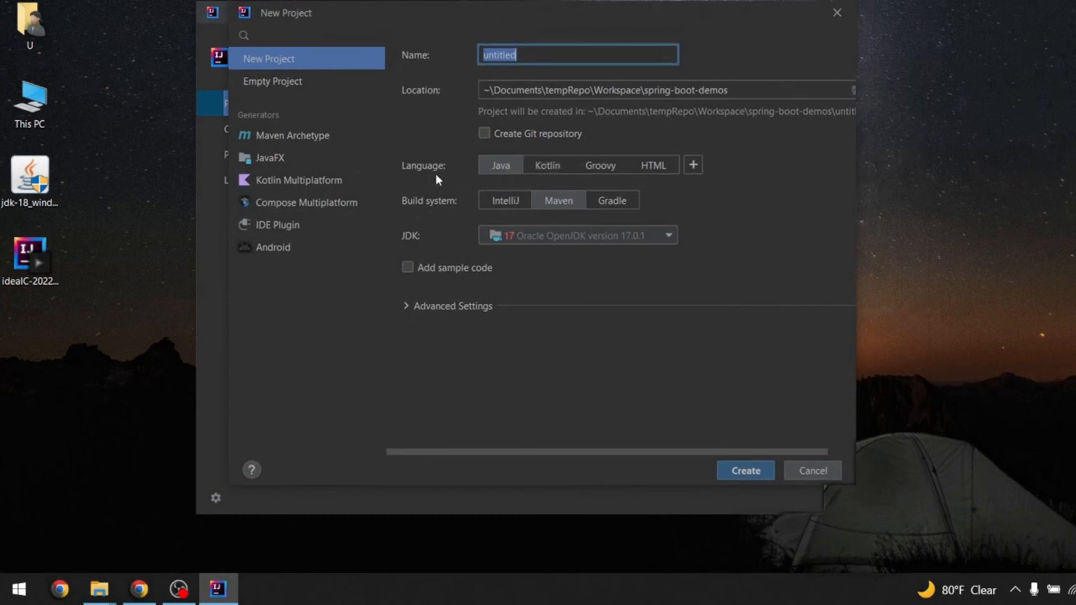
pyautogui.click(564, 202)
pyautogui.click(607, 202)
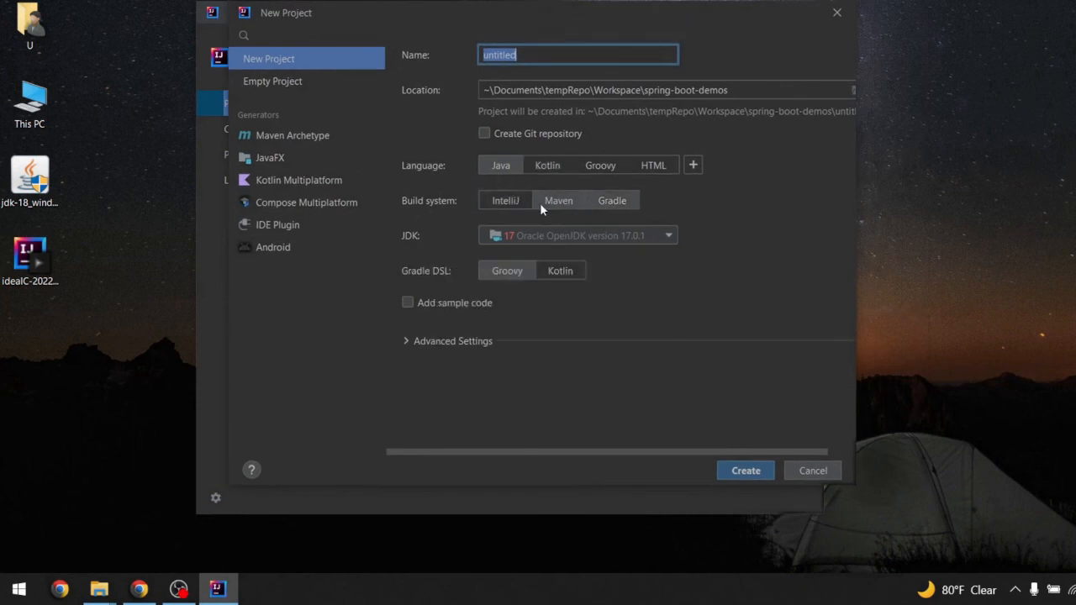
pyautogui.click(542, 203)
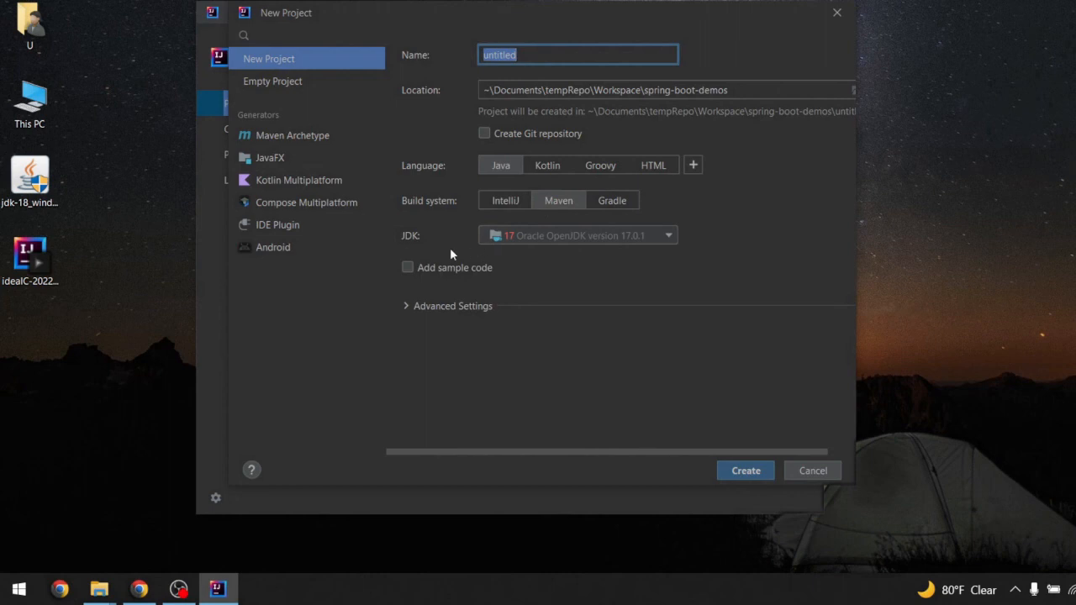
pyautogui.click(740, 471)
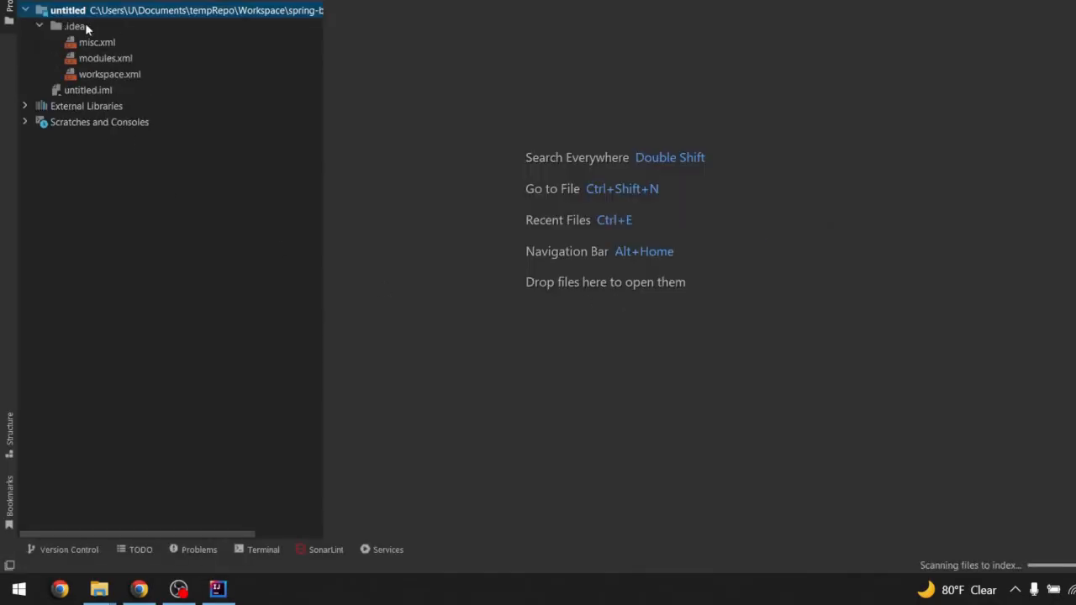
# Collapse the .idea folder in the project tree and select the untitled project root
pyautogui.click(80, 26)
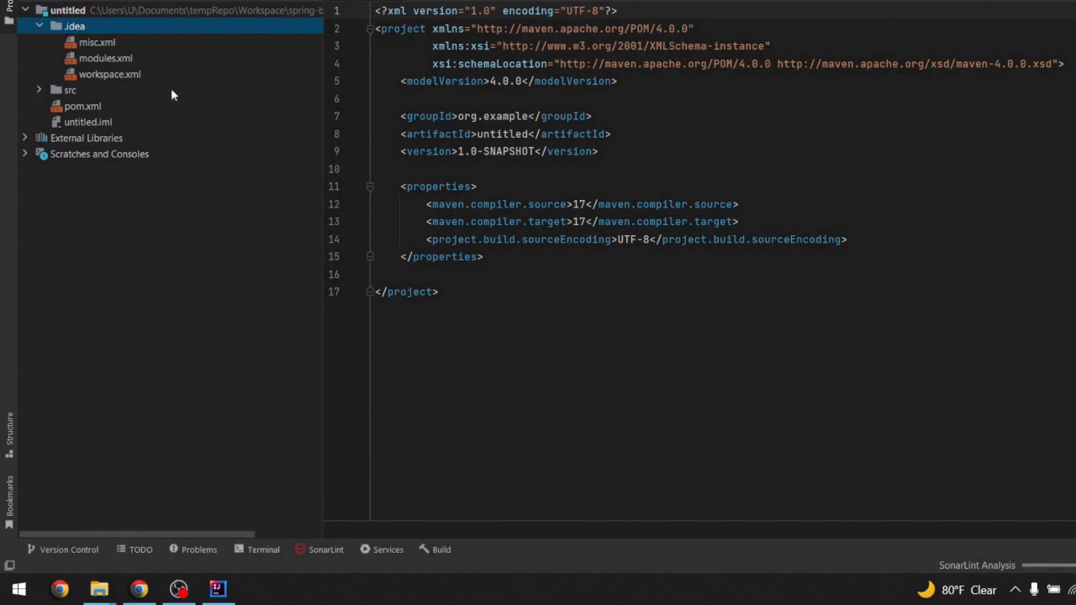
pyautogui.click(40, 26)
pyautogui.click(26, 12)
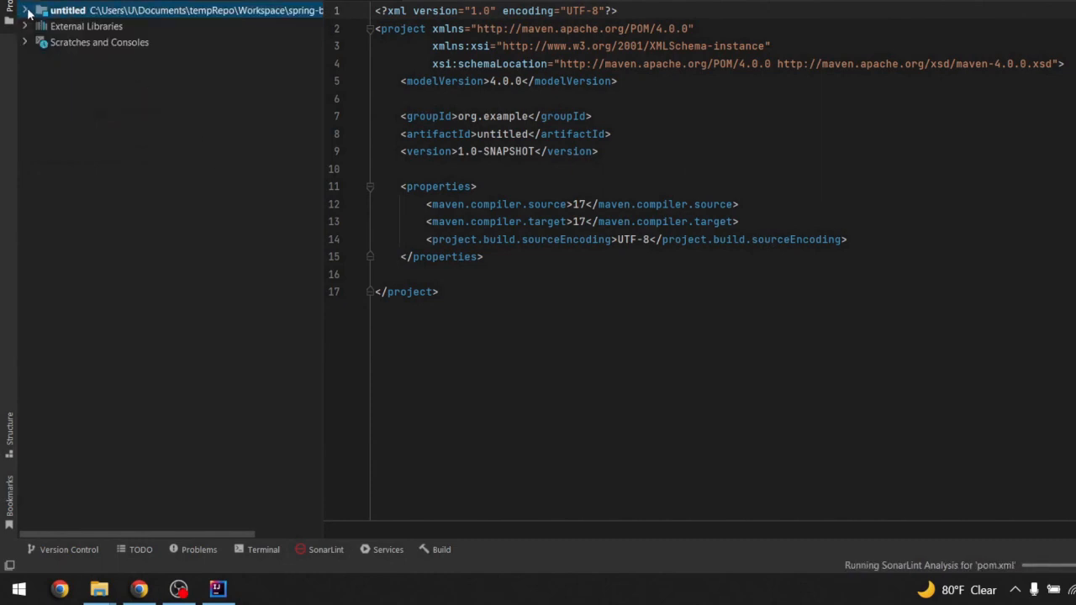